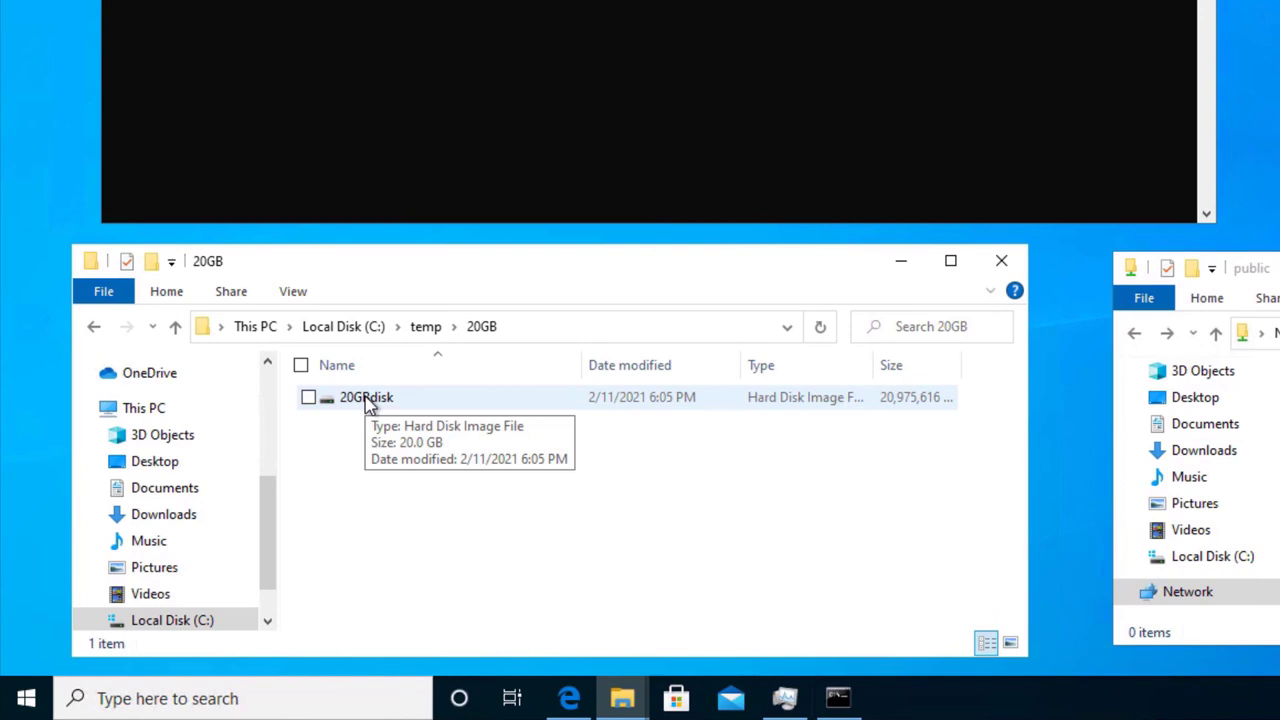
Mount the 20GBdisk image from C:\temp\20GB and open its darbybirthday folder on New Volume (D:).
double_click(366, 400)
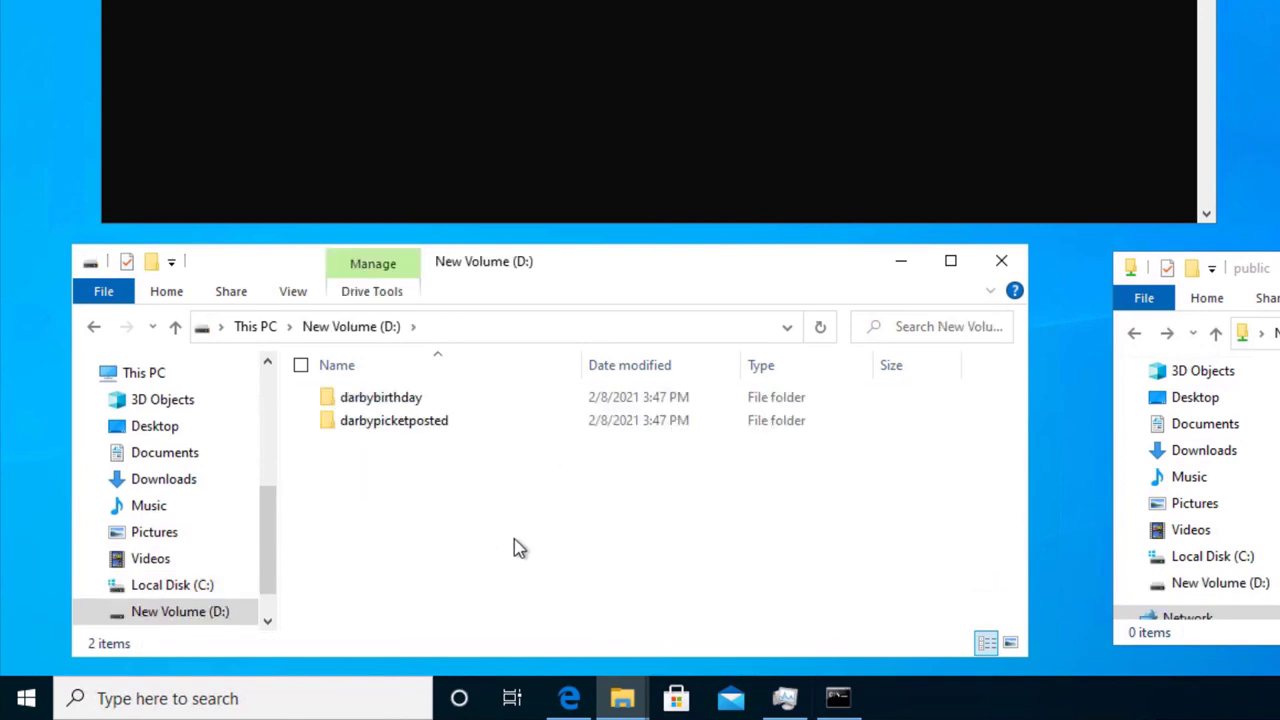
double_click(410, 405)
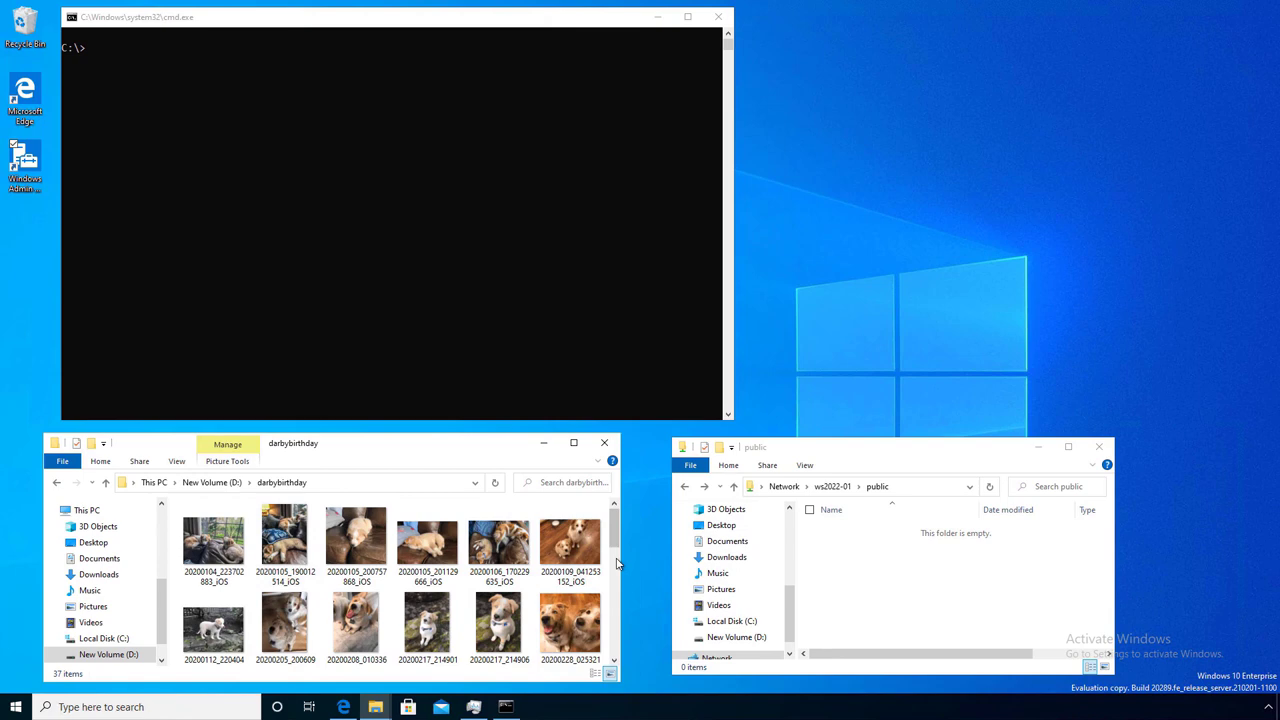
Preview a dog photo from the darbybirthday folder in Photos and close it.
scroll(617, 565, "down", 1)
double_click(352, 540)
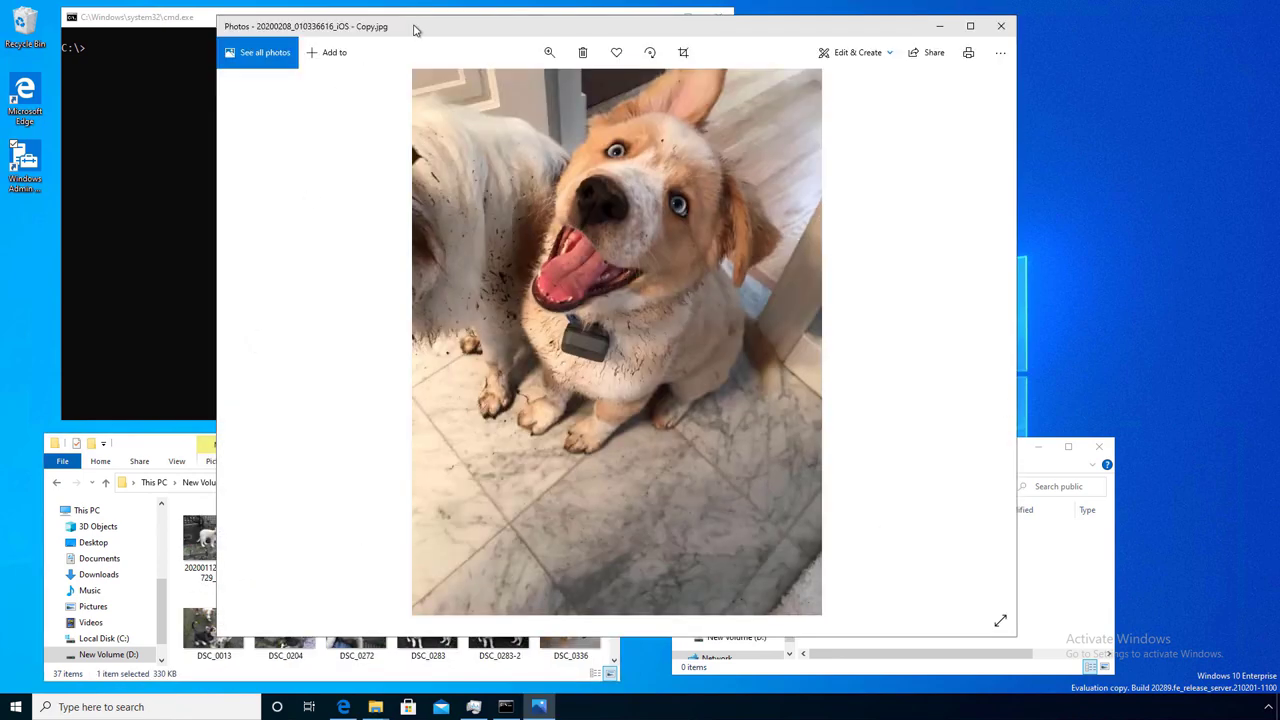
left_click(1004, 26)
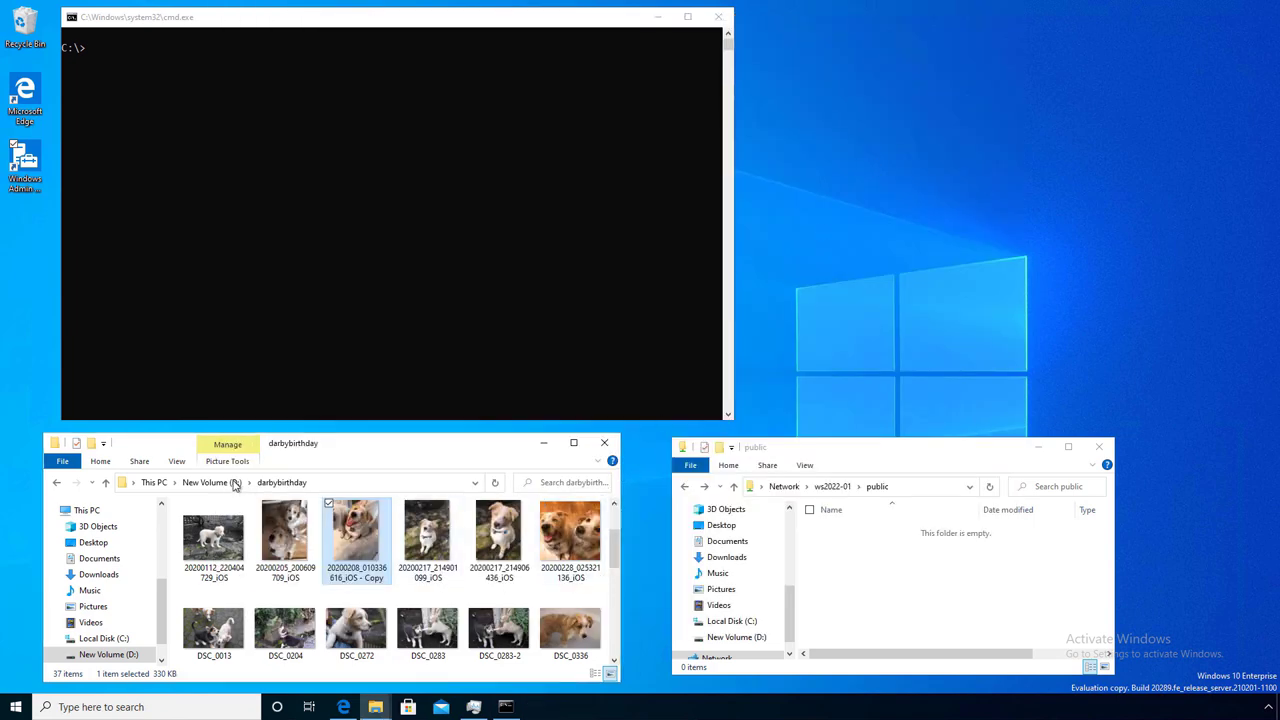
Eject the mounted New Volume (D:) drive from This PC.
left_click(166, 482)
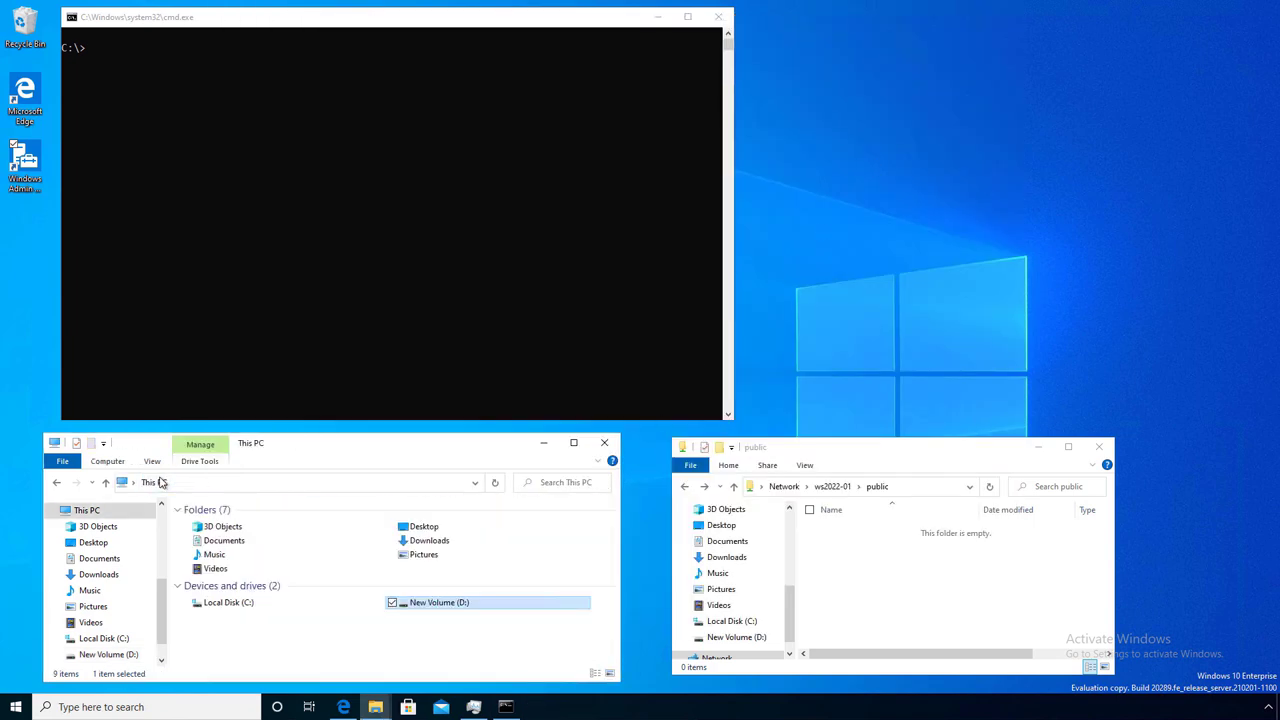
right_click(437, 606)
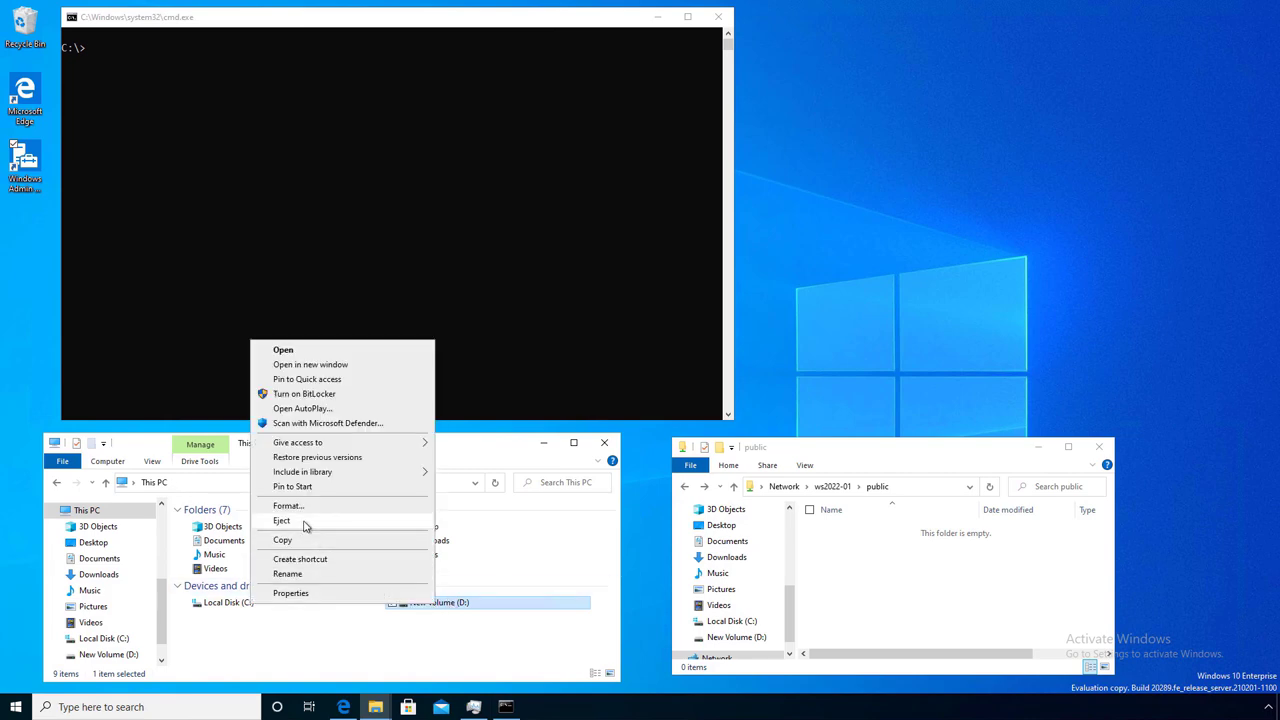
left_click(476, 590)
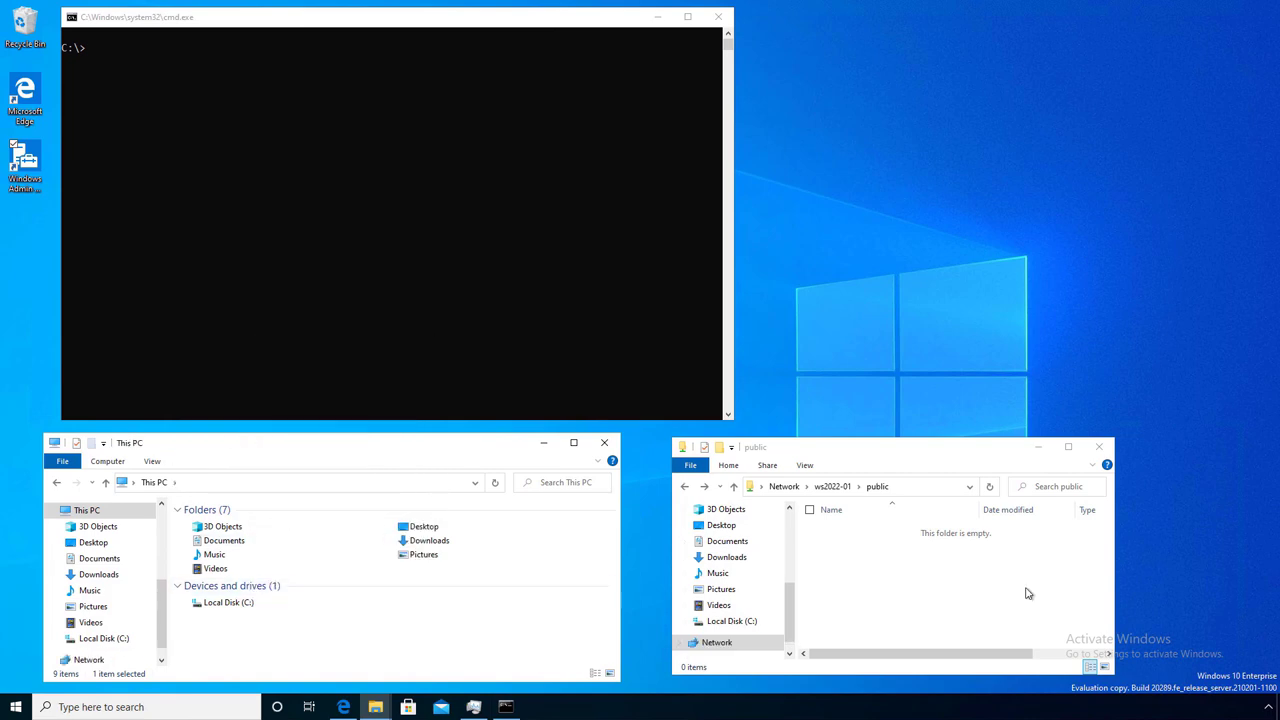
Run robocopy c:\temp\20GB \\ws2022-01\public without compression and mark its 0:02:43 total time.
left_click(330, 17)
type("robocopy c:\\temp\\20GB \\\\ws2022-01\\public")
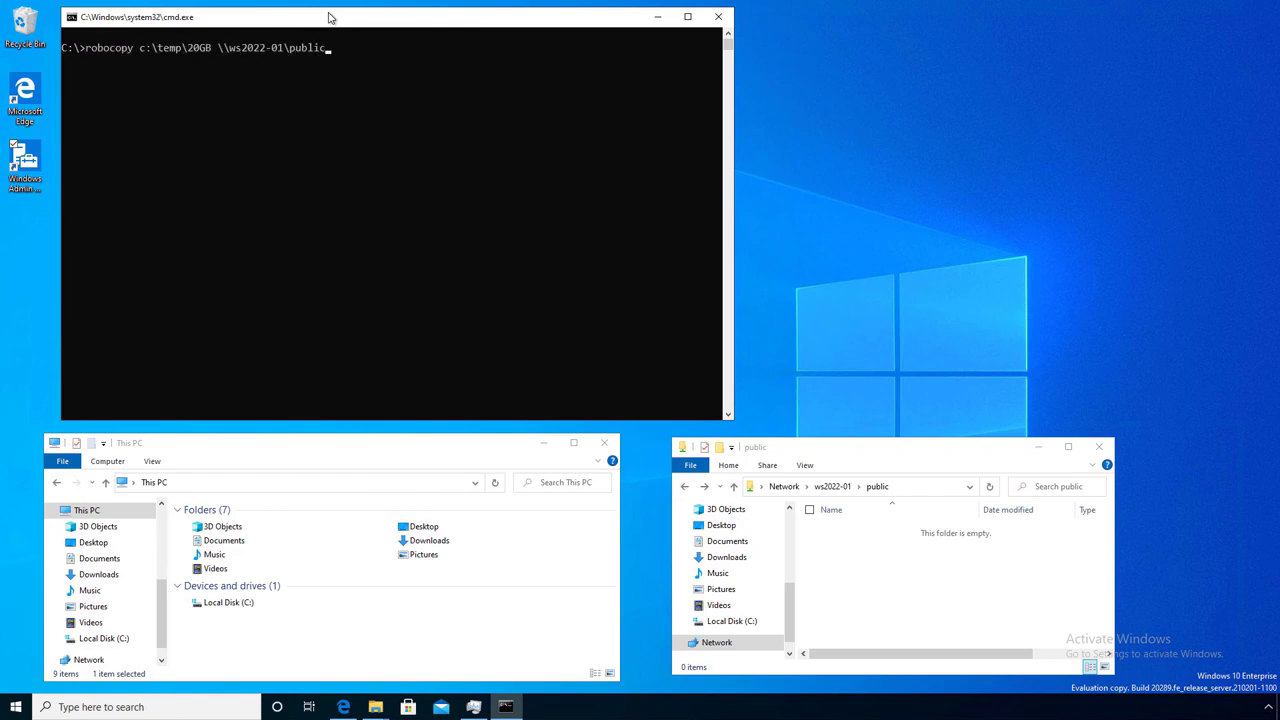
key("Return")
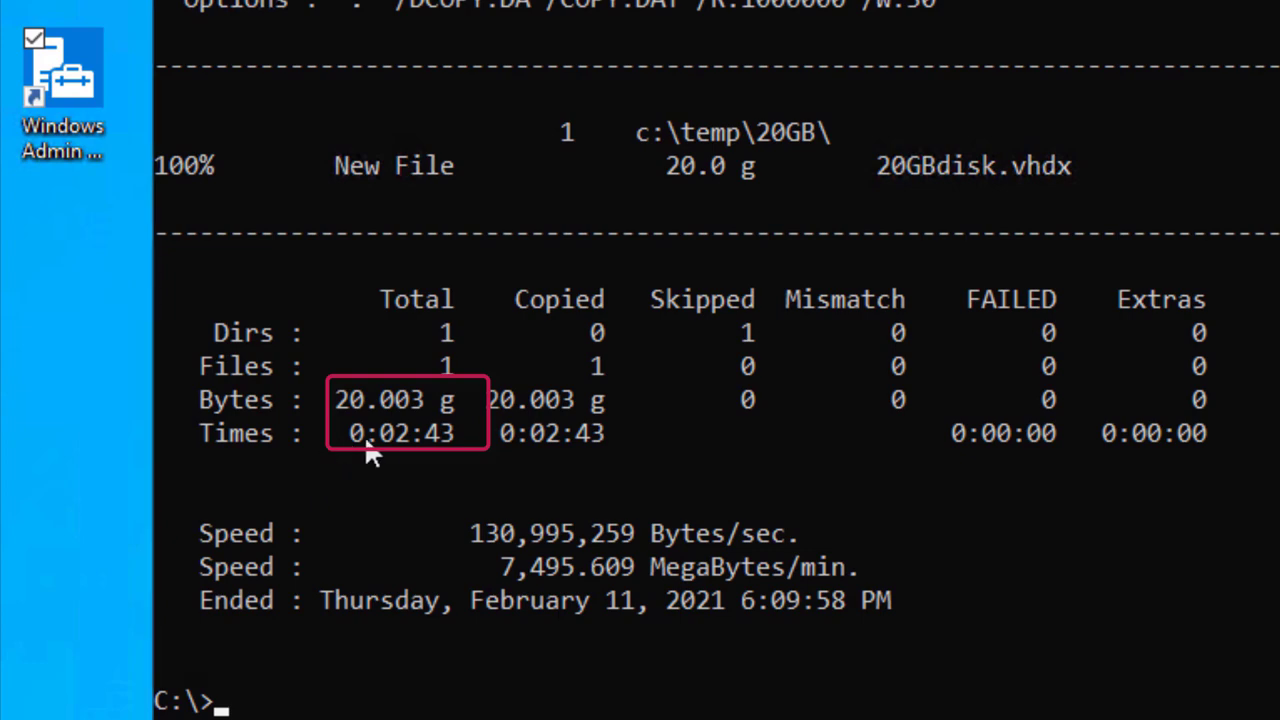
left_click_drag(341, 441, 455, 440)
Finish marking the 0:02:43 time, then recall the robocopy command and append /compress.
left_click(627, 463)
key("Escape")
key("Up")
type("/compress")
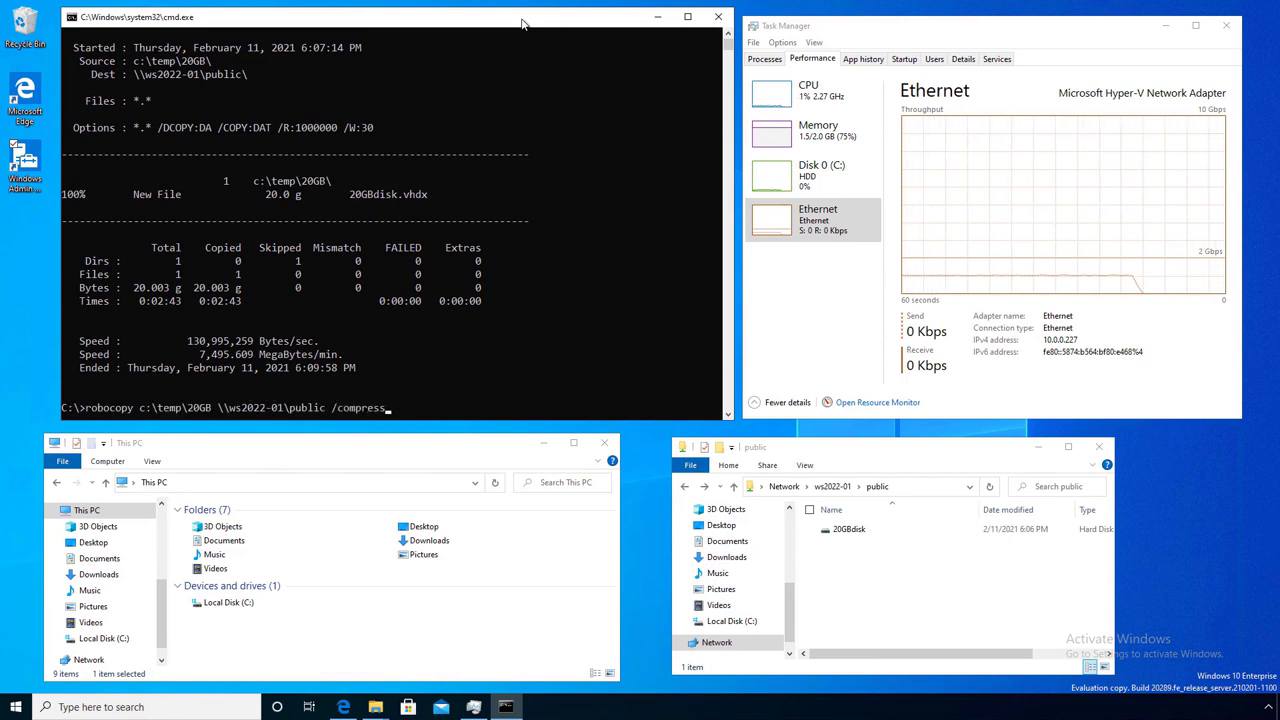
Permanently delete the earlier 20GBdisk copy from the share and run the /compress robocopy.
left_click(858, 530)
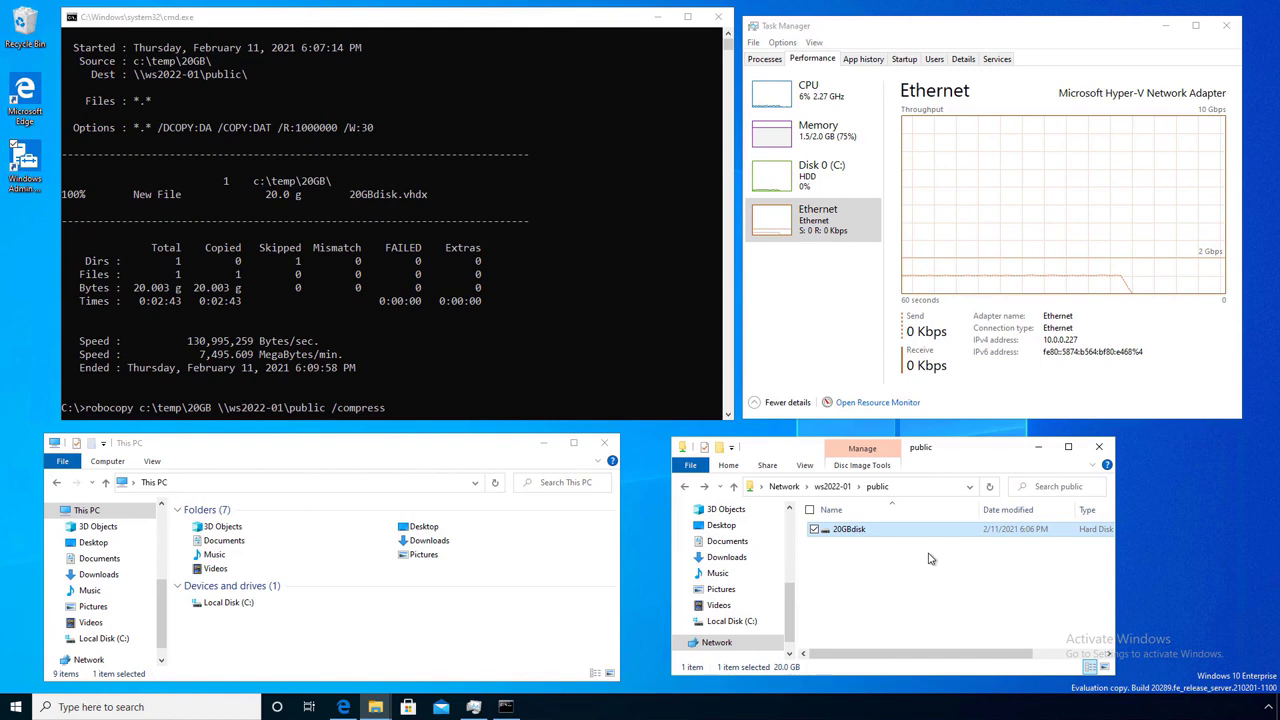
key("shift+Delete")
key("Return")
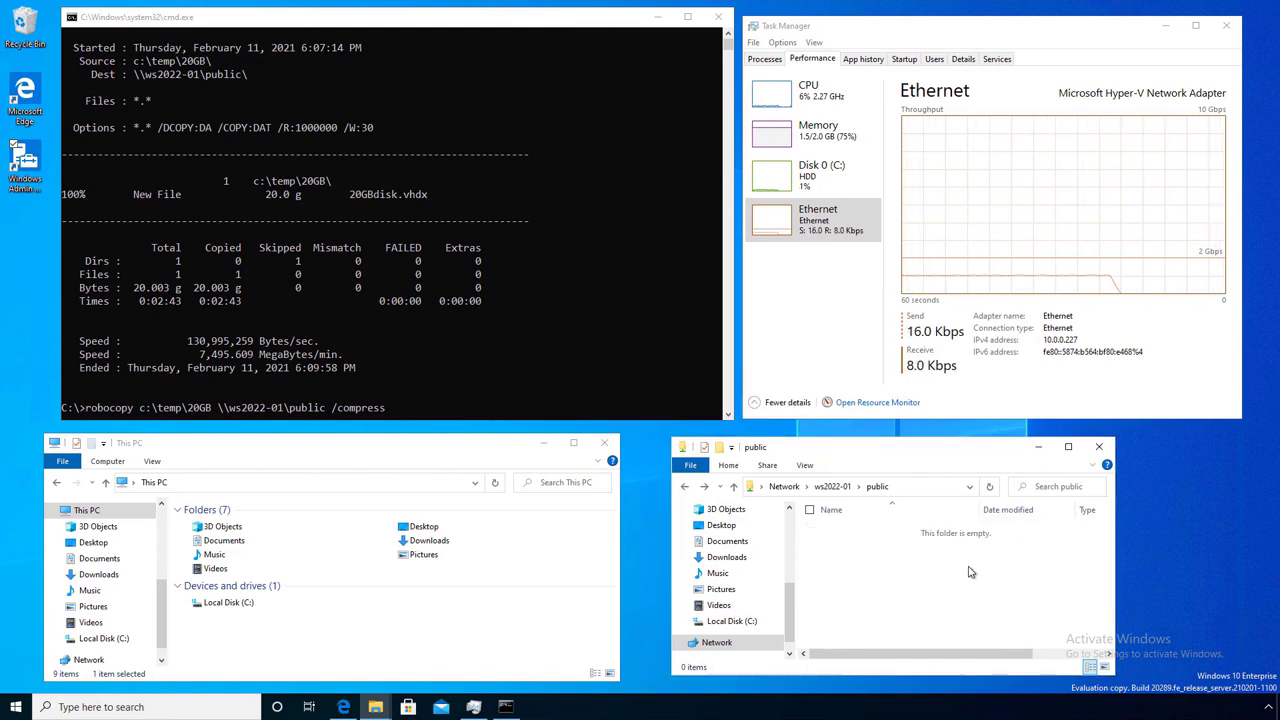
left_click(452, 30)
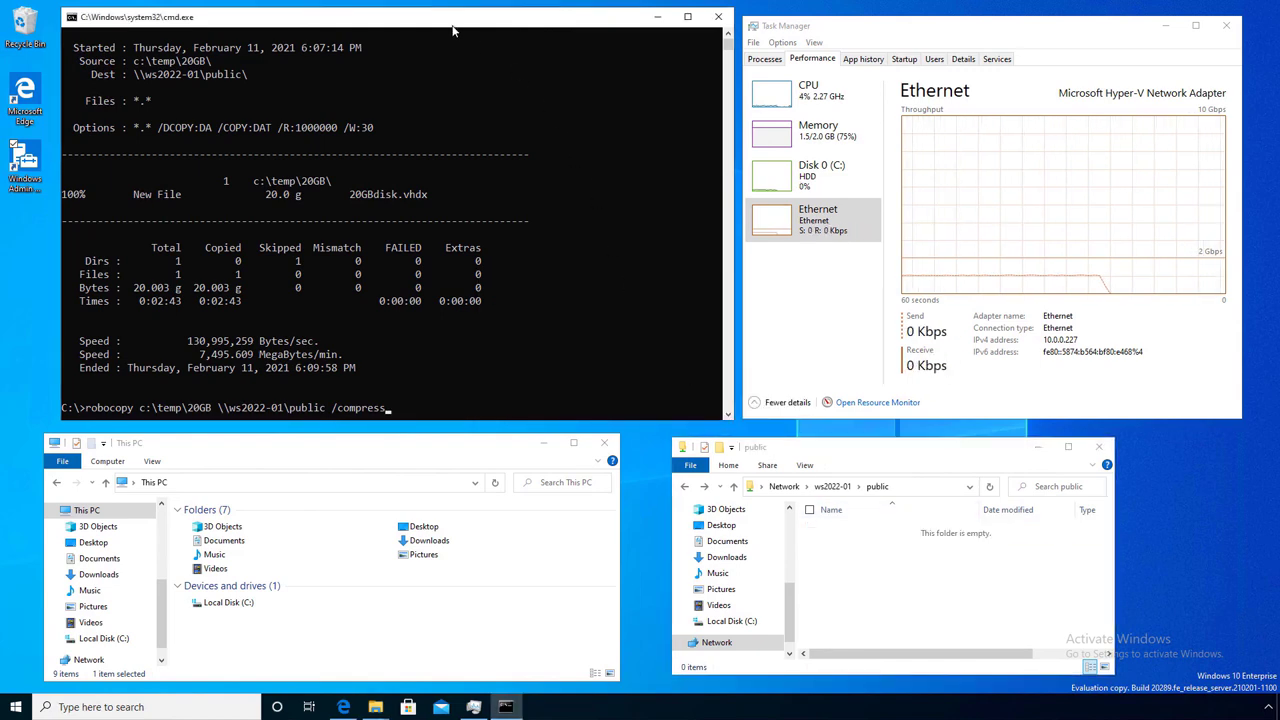
key("Return")
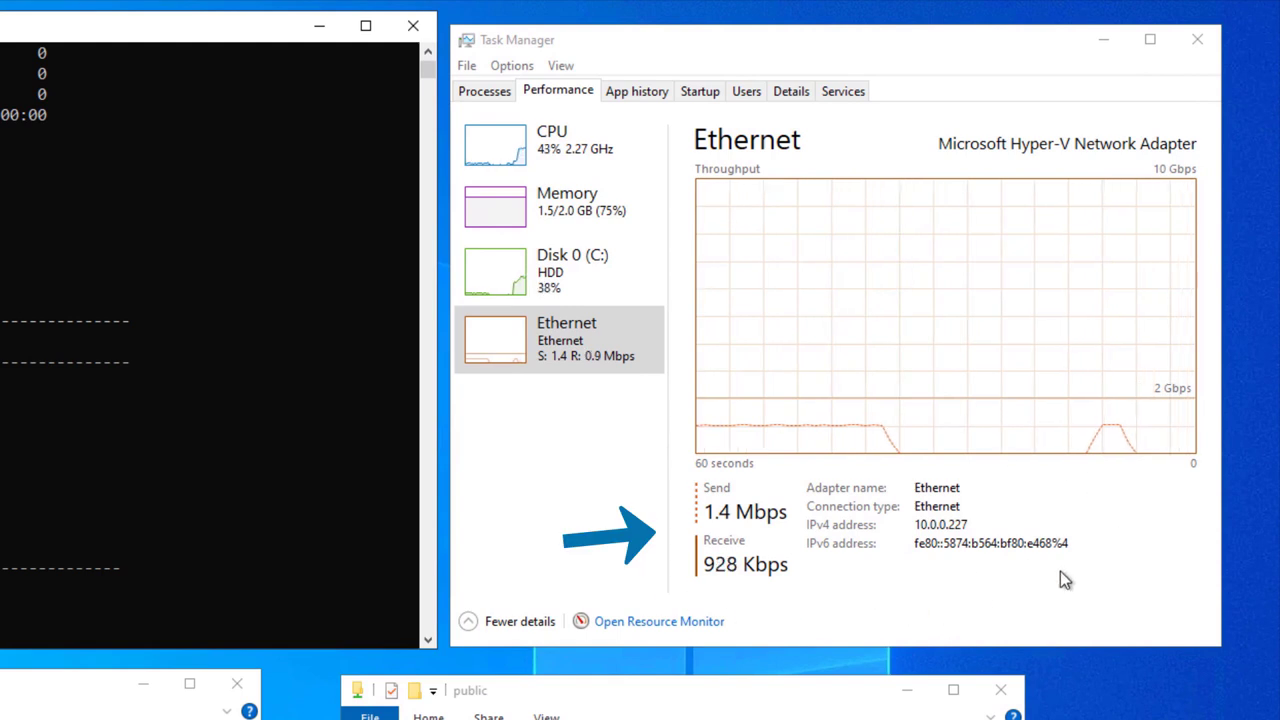
left_click(500, 157)
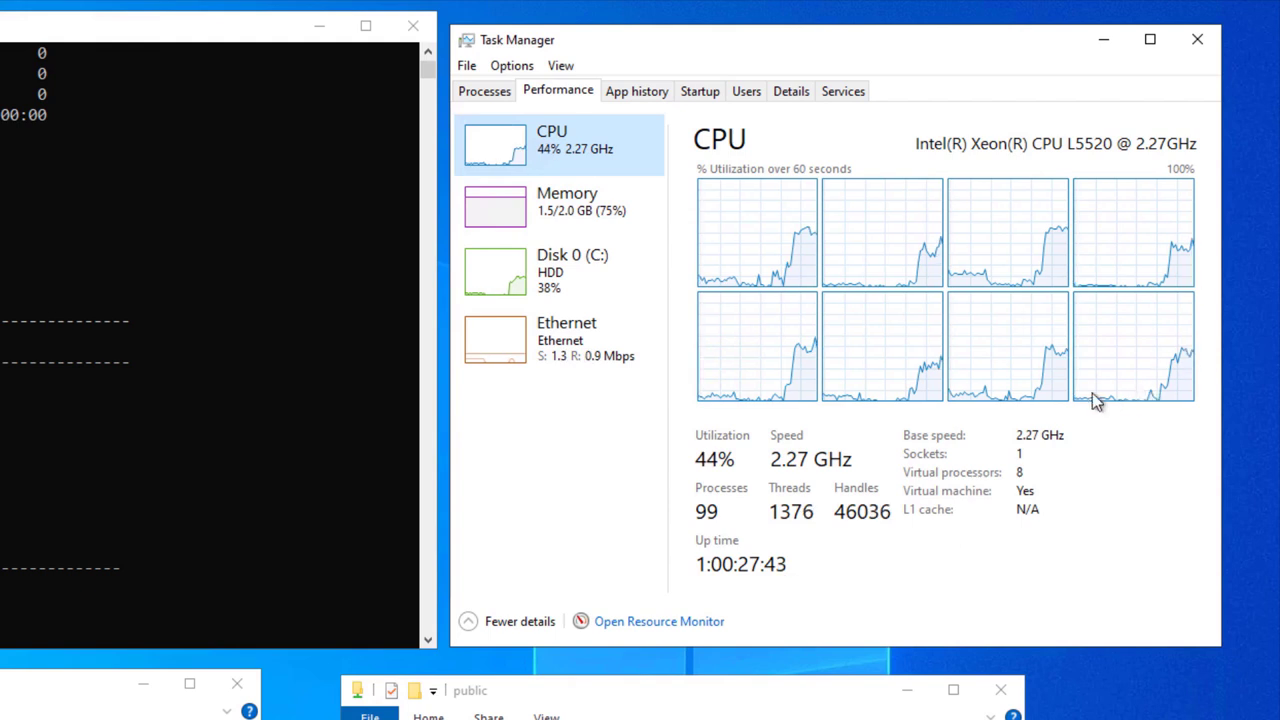
left_click(497, 358)
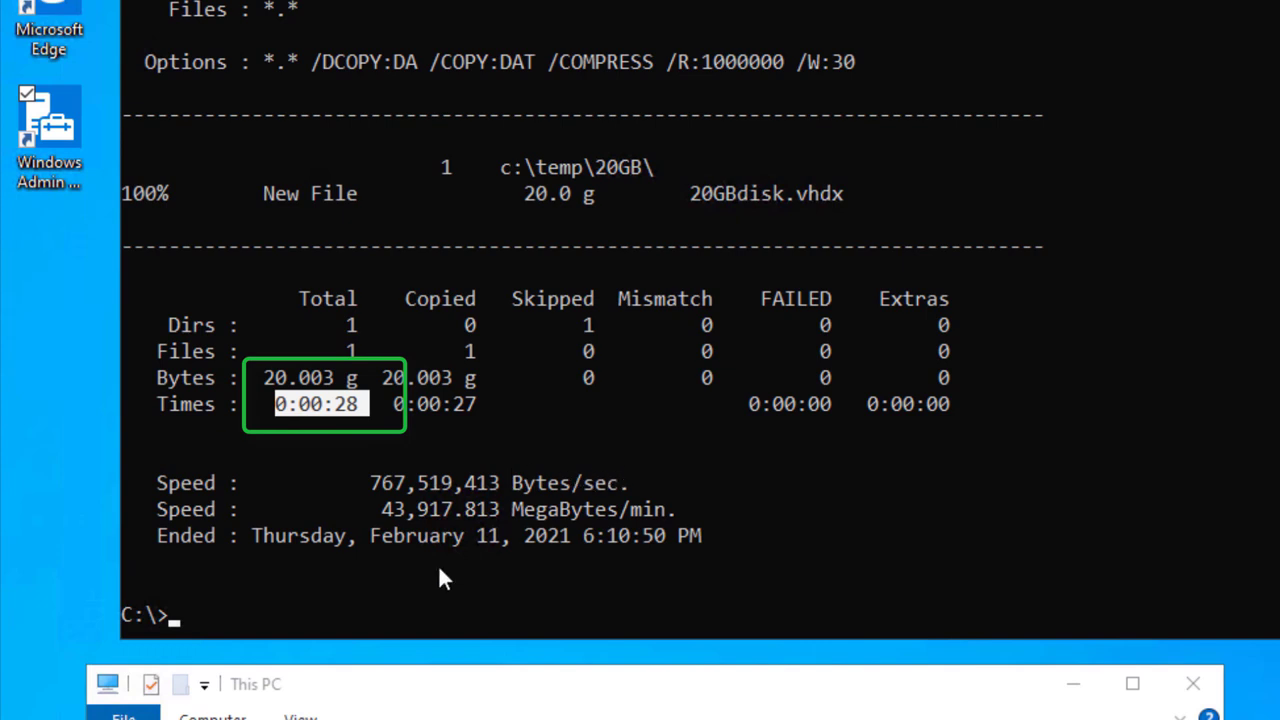
type(":D")
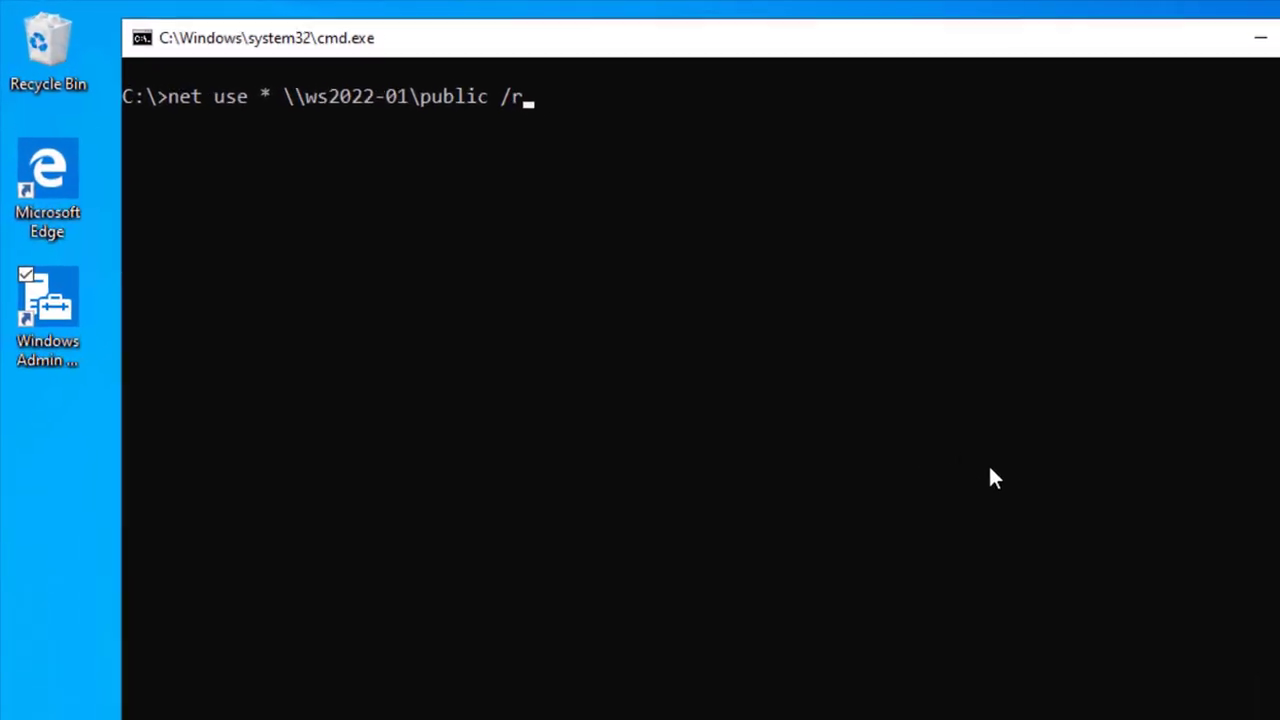
Map \\ws2022-01\public as Z: with /requestcompression:yes, open Z:, and drag 20GBdisk onto it.
type("eques")
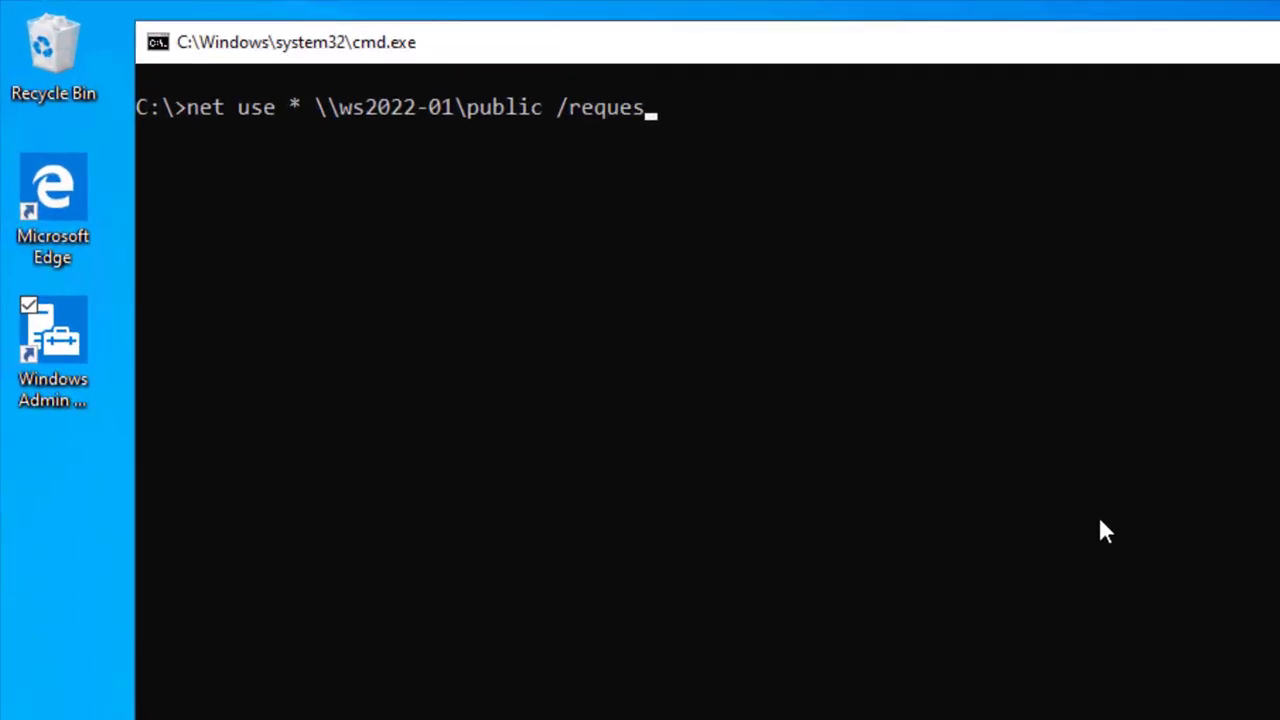
type("tcompression:yes")
key("Return")
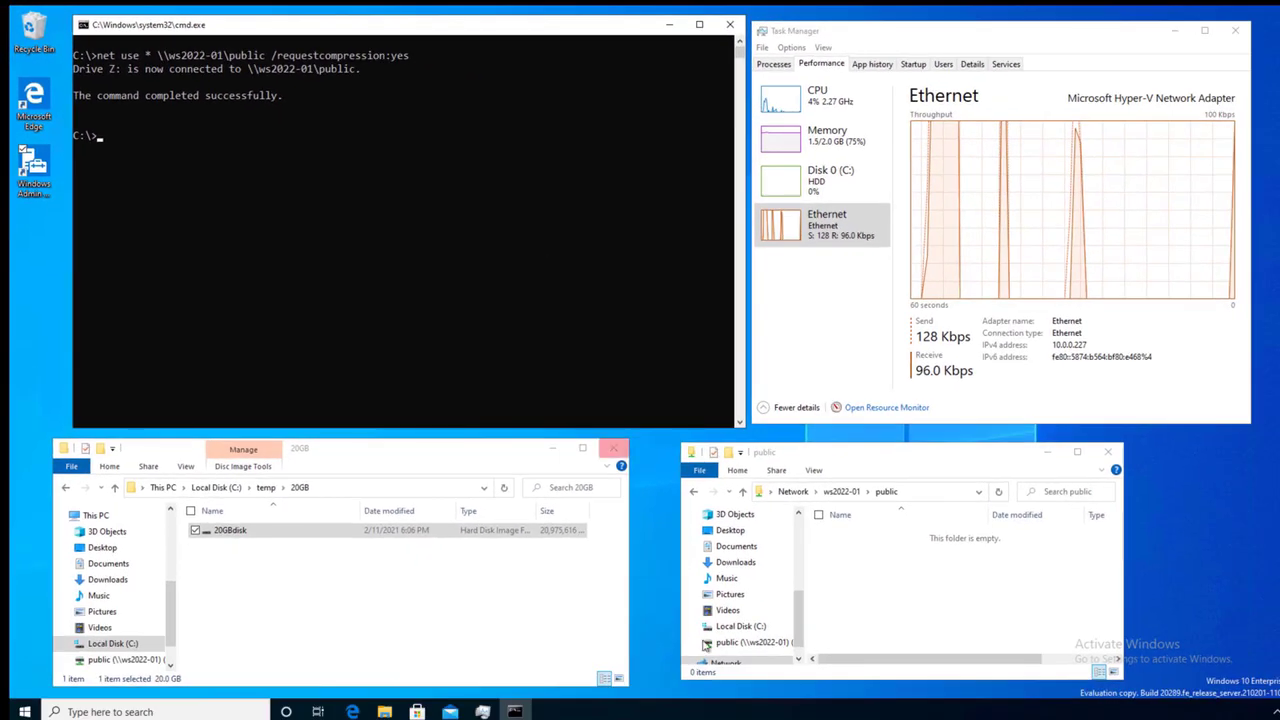
left_click(752, 642)
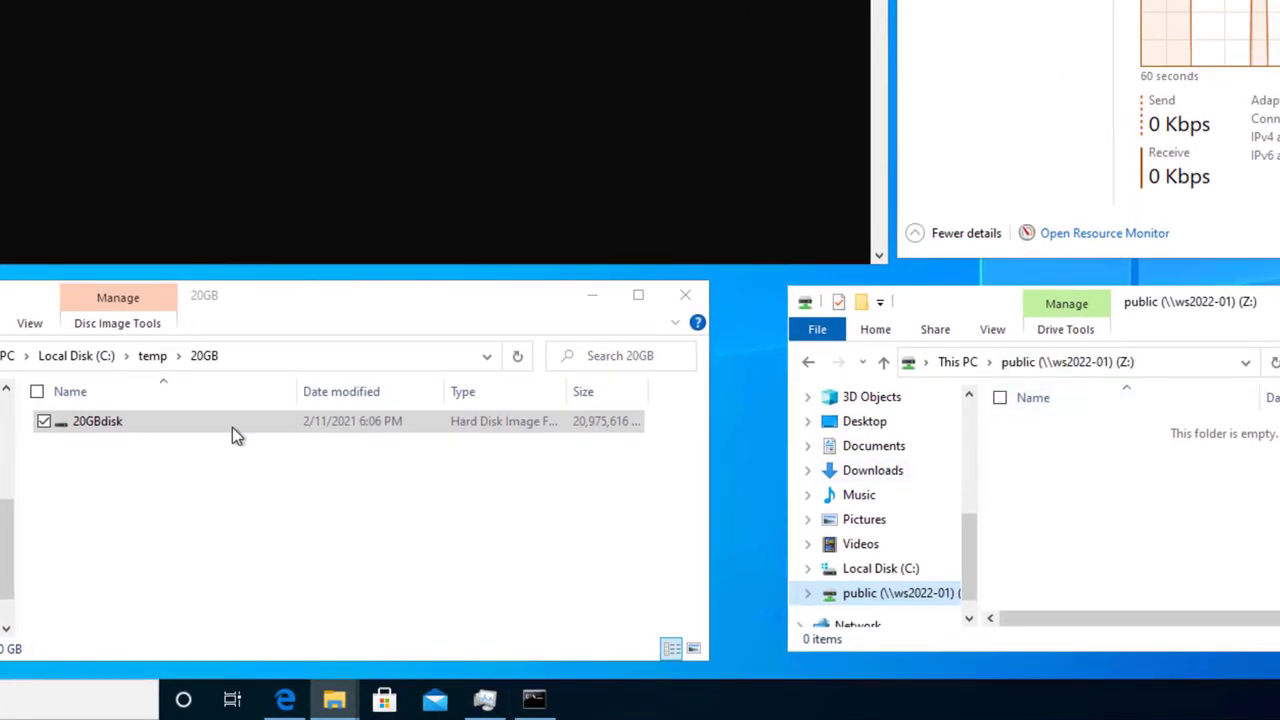
left_click_drag(232, 427, 1155, 529)
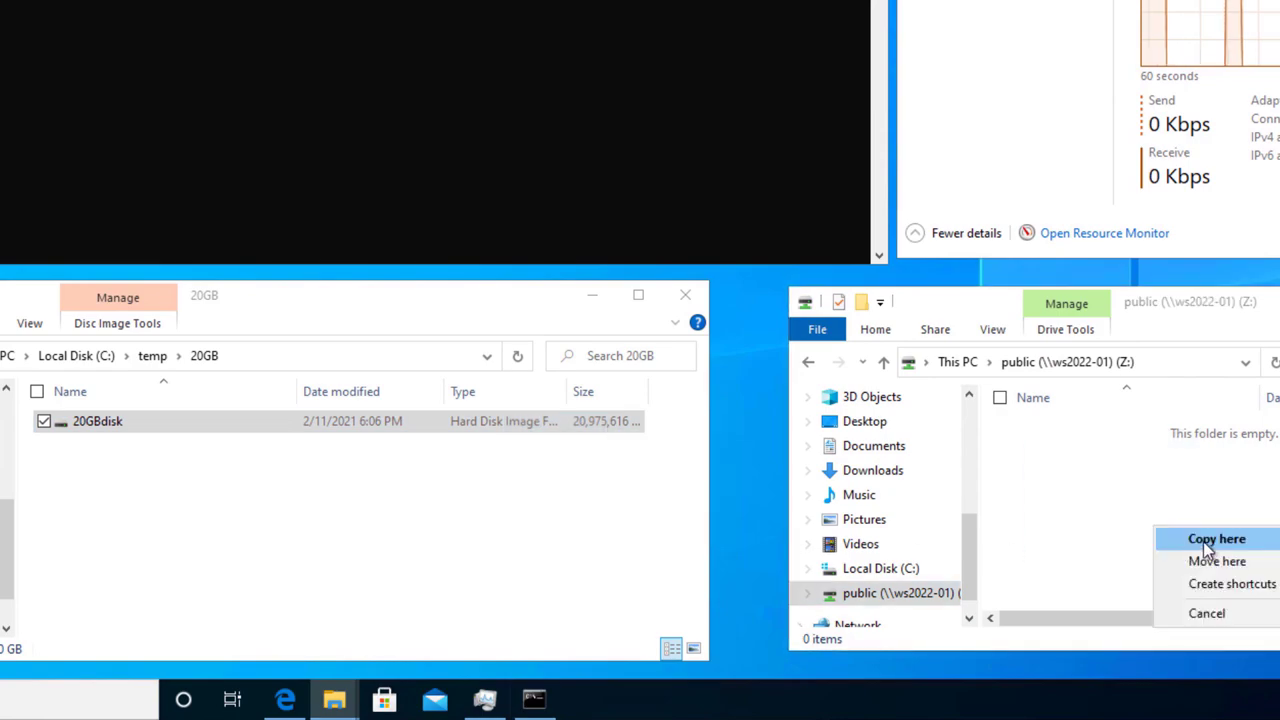
Copy 20GBdisk onto the public Z: drive, then start entering a \\ network path.
left_click(1203, 541)
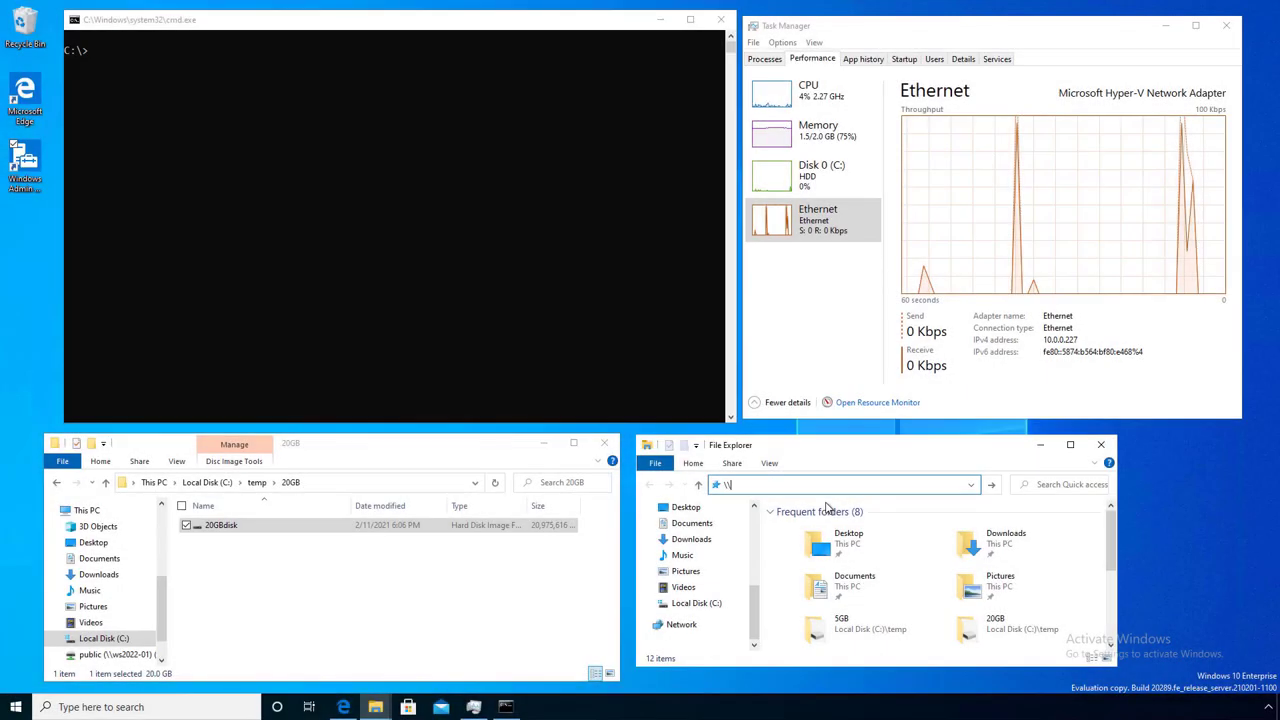
type("\\\\")
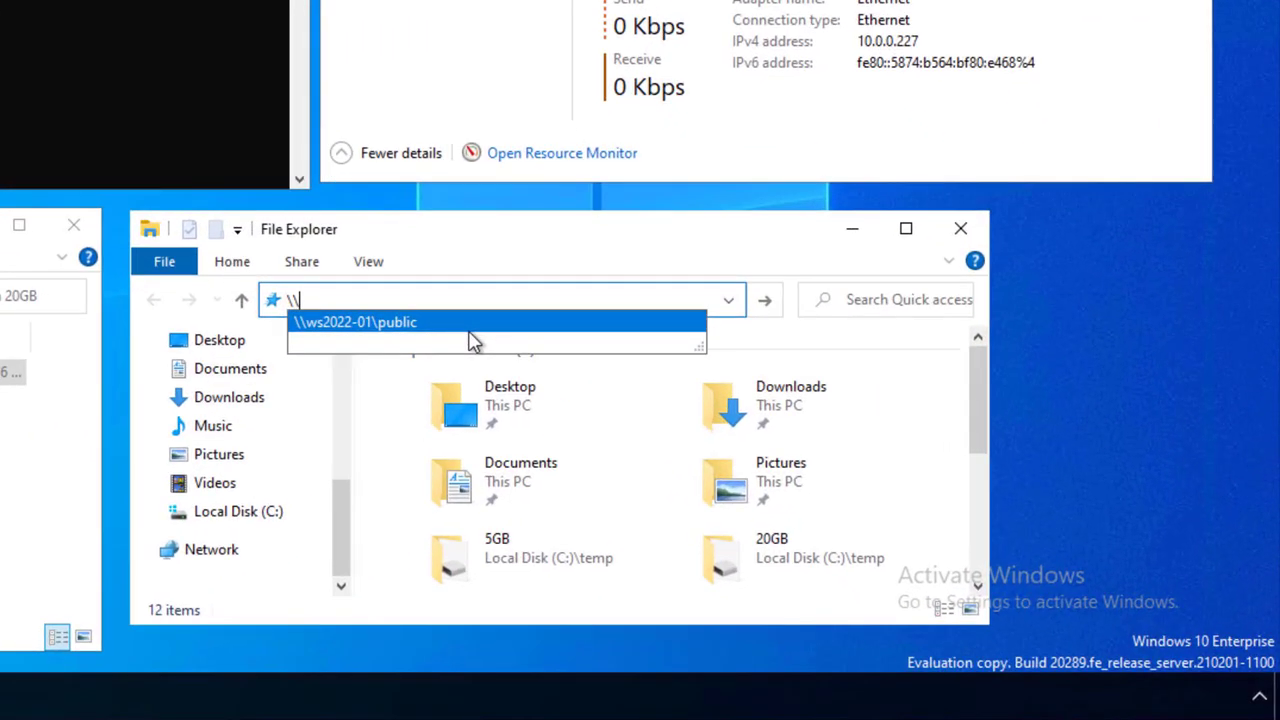
Open \\ws2022-01\public, then enable Compress data on the public share in Windows Admin Center.
key("Return")
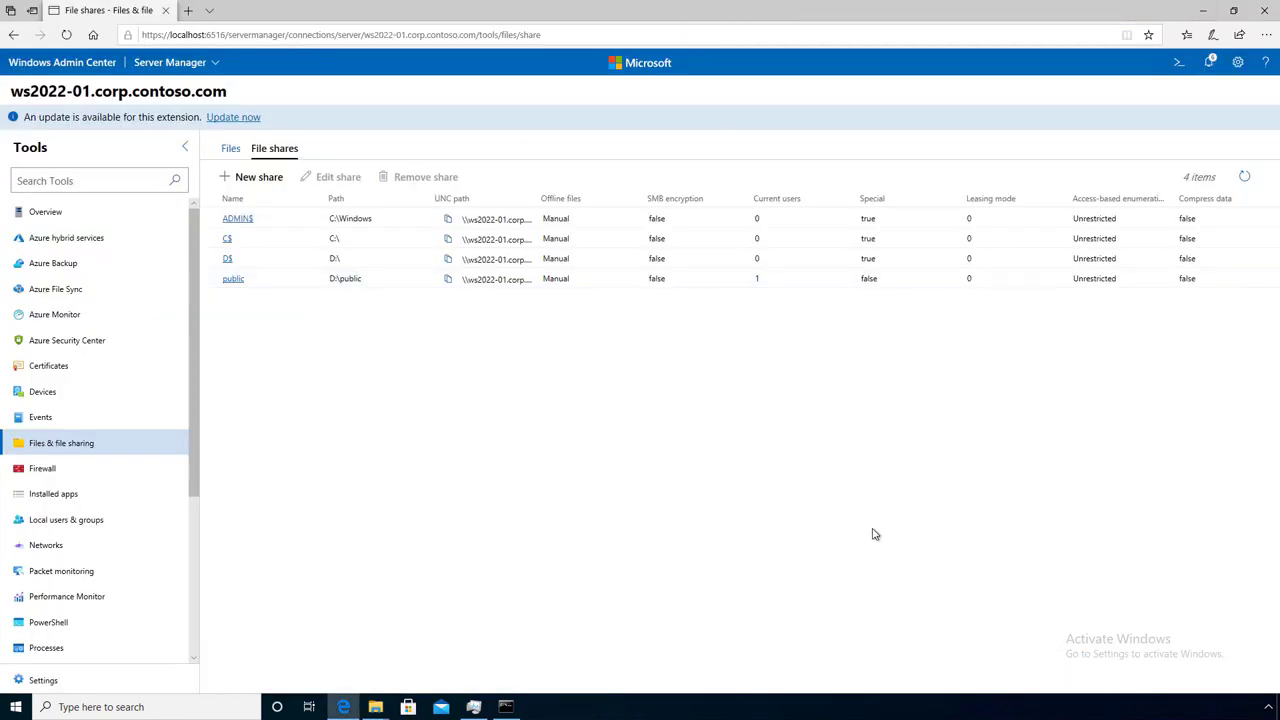
left_click(264, 286)
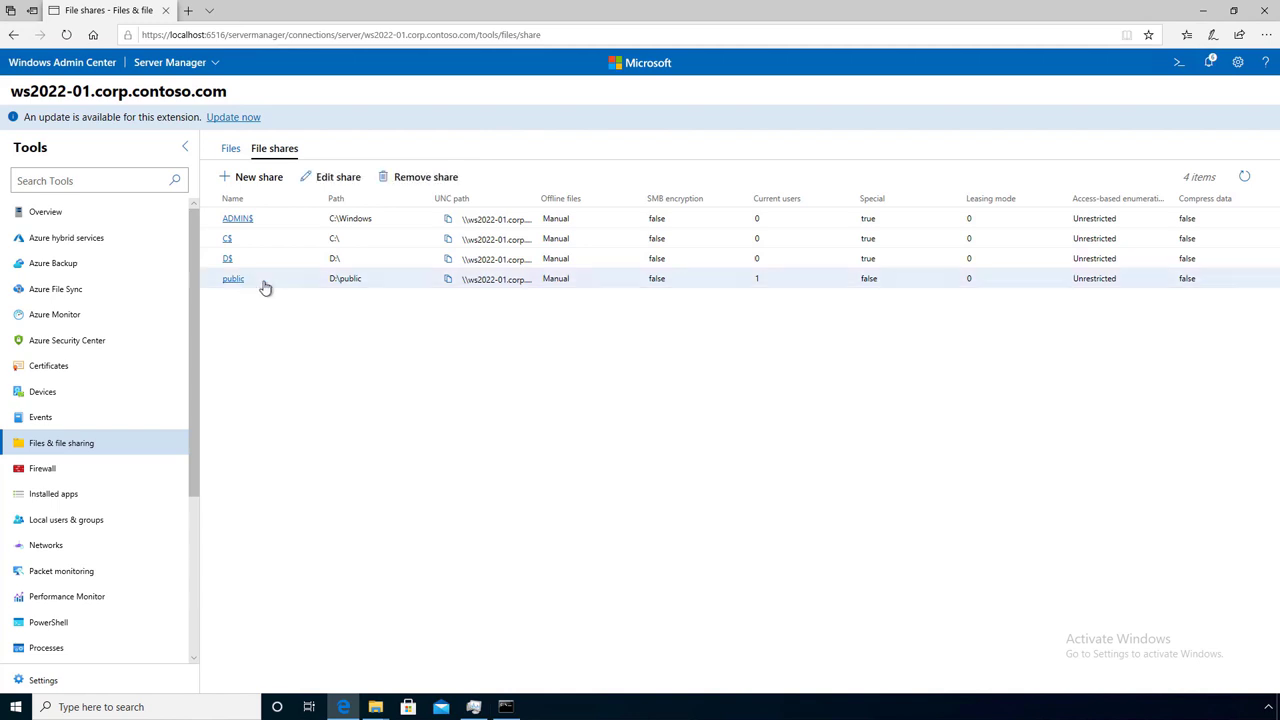
left_click(332, 178)
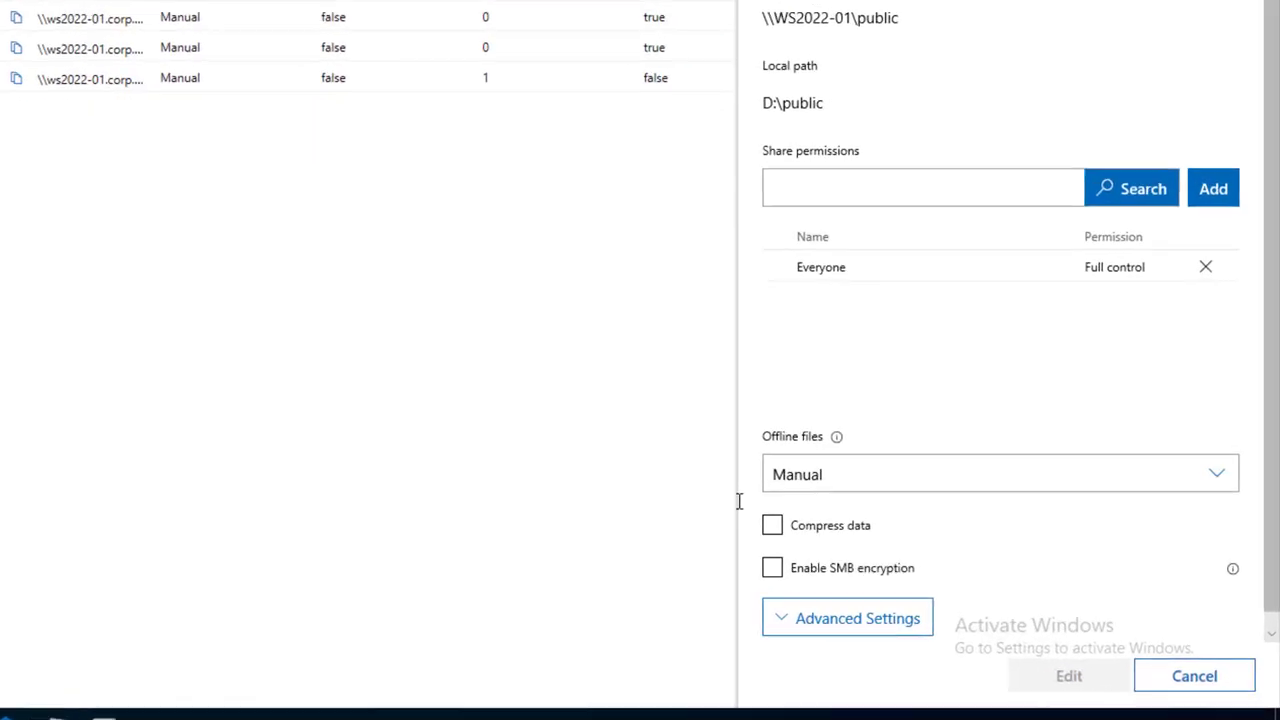
left_click(723, 511)
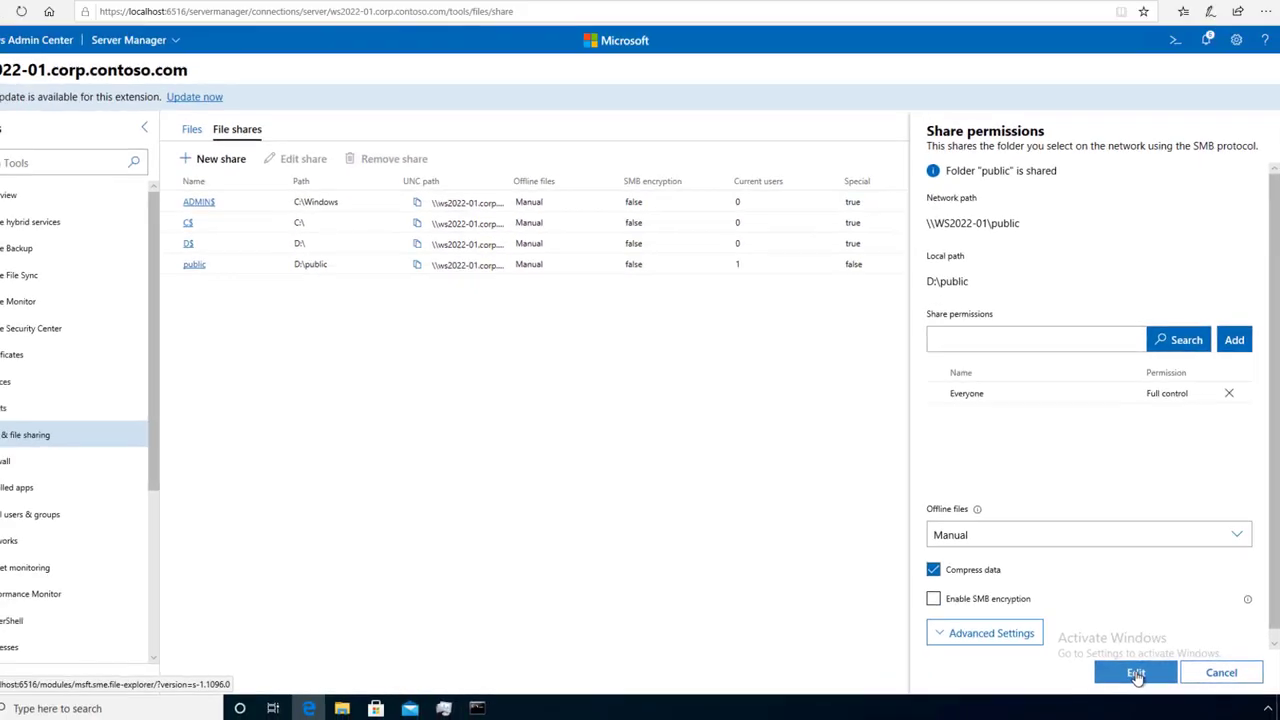
left_click(1136, 673)
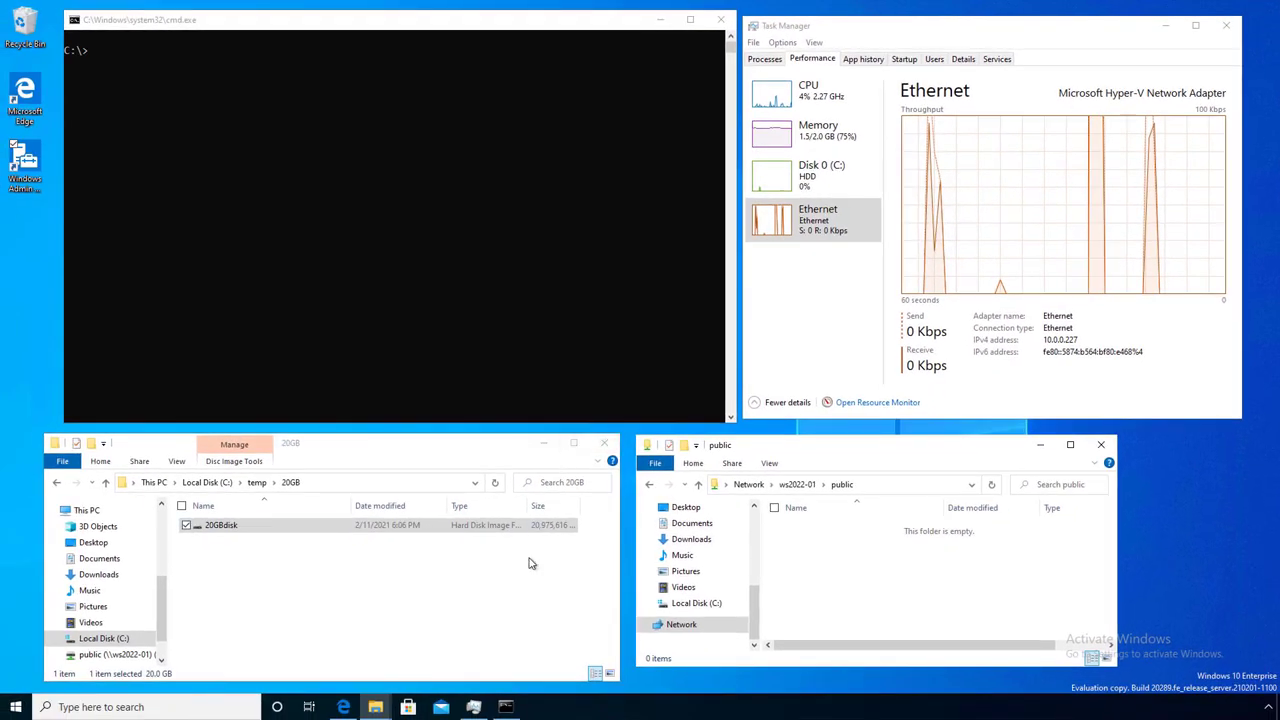
Copy 20GBdisk from the 20GB folder into the \\ws2022-01\public share window.
left_click_drag(290, 532, 866, 594)
left_click(950, 597)
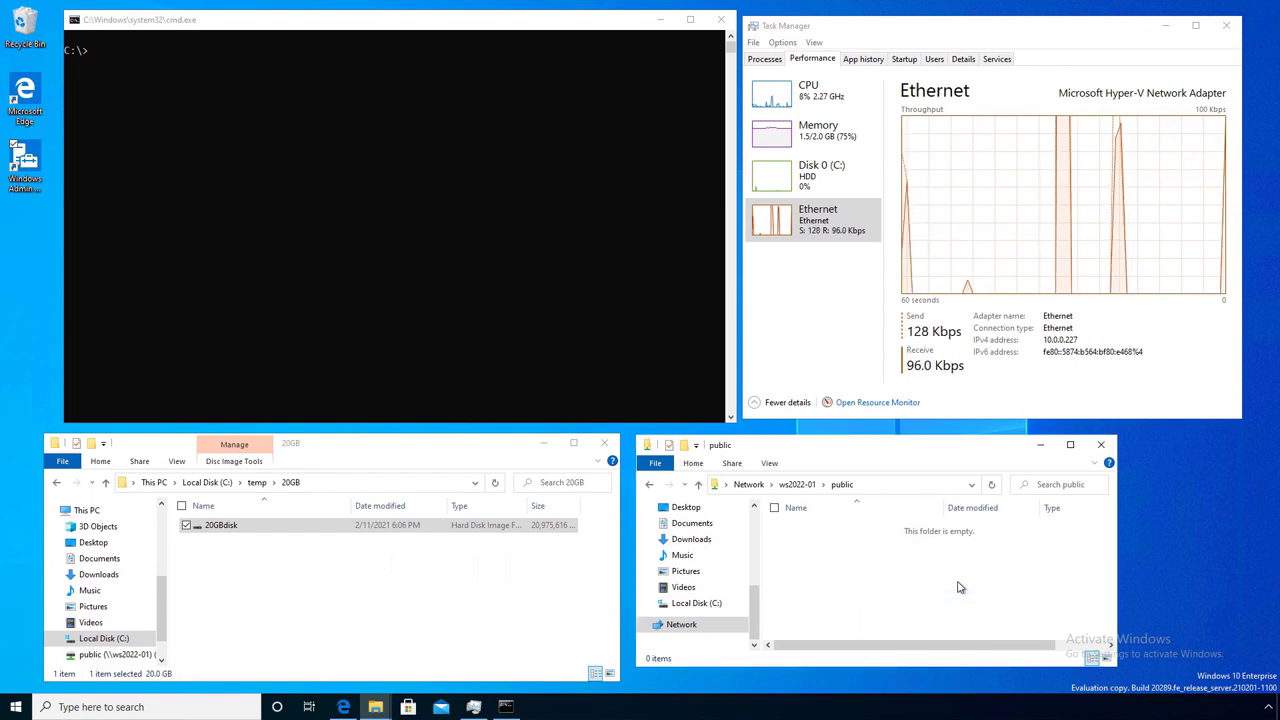